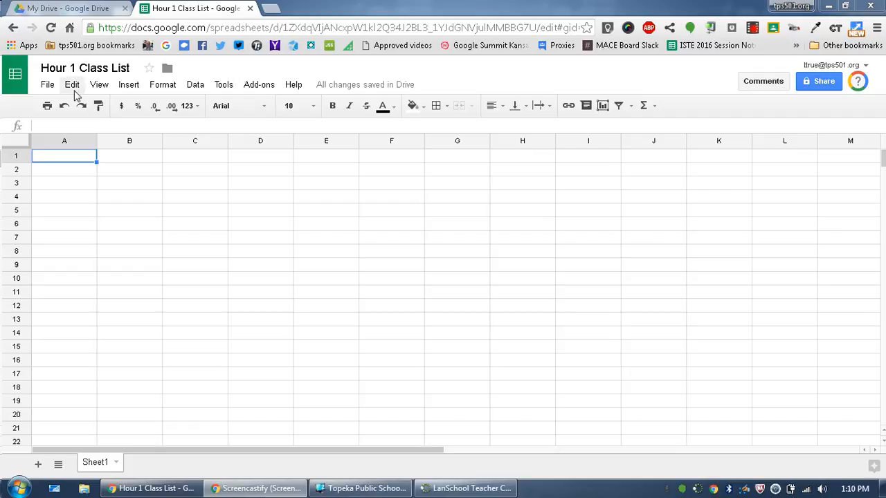
- Enter the student login names teststud in cell A1 and truestud in cell A2
{"action": "left_click", "coordinate": [59, 158]}
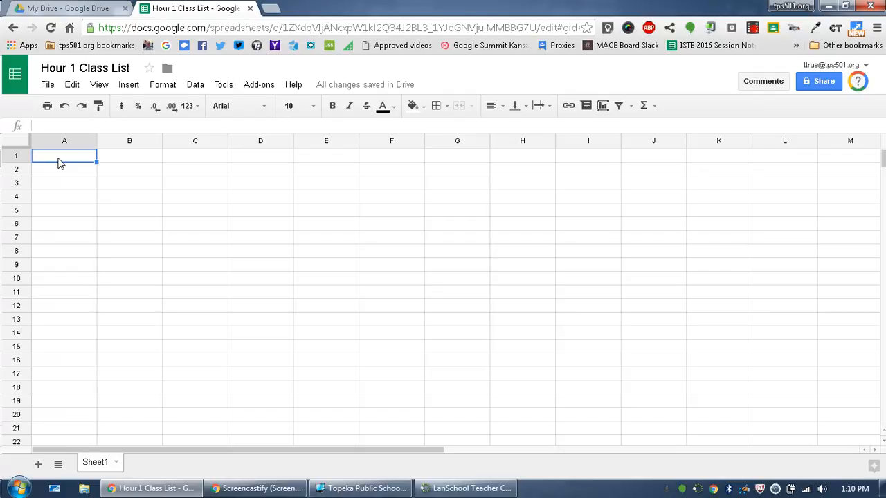
{"action": "type", "text": "teststud"}
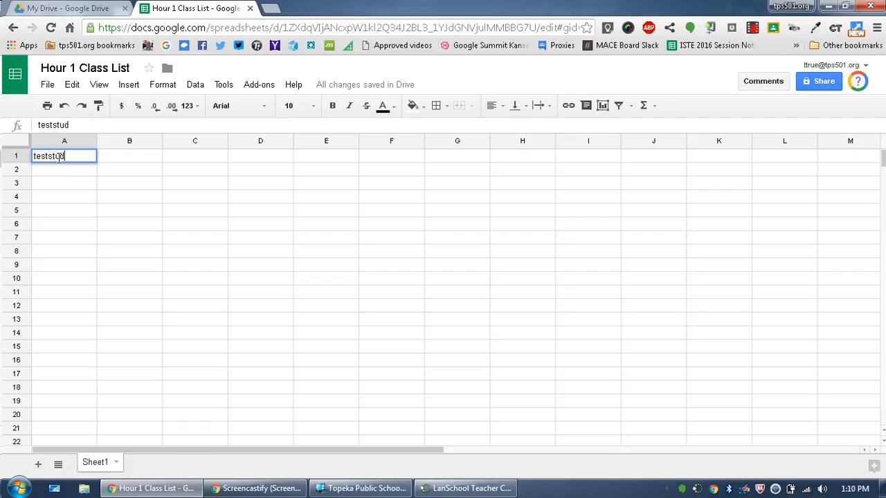
{"action": "key", "text": "Return"}
{"action": "type", "text": "truestud"}
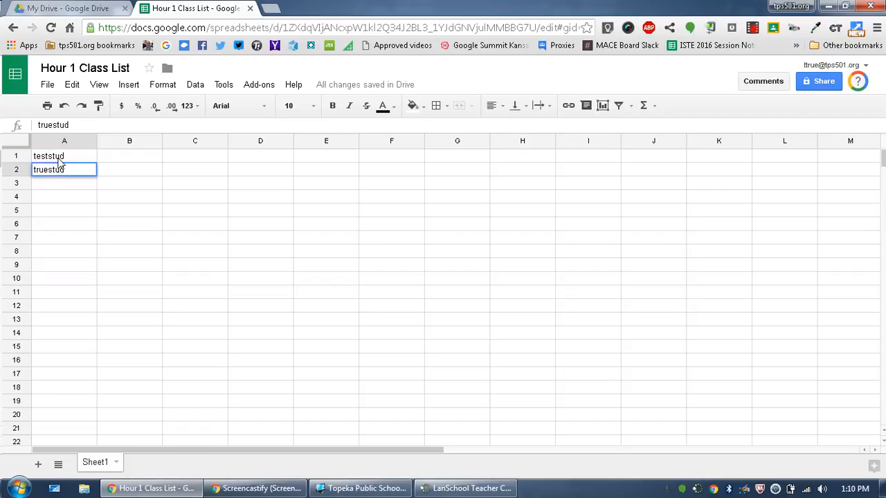
{"action": "left_click", "coordinate": [59, 160]}
{"action": "left_click", "coordinate": [60, 173]}
{"action": "left_click", "coordinate": [58, 187]}
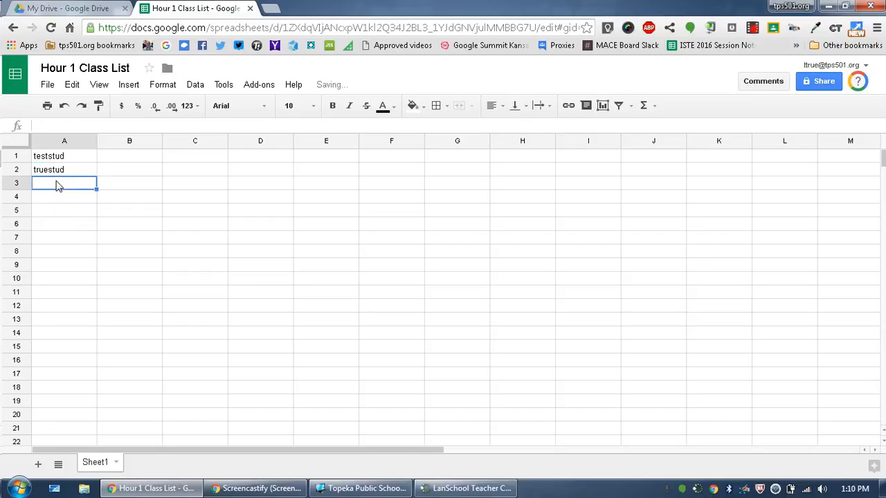
{"action": "left_click", "coordinate": [59, 160]}
{"action": "left_click", "coordinate": [59, 173]}
{"action": "left_click", "coordinate": [57, 187]}
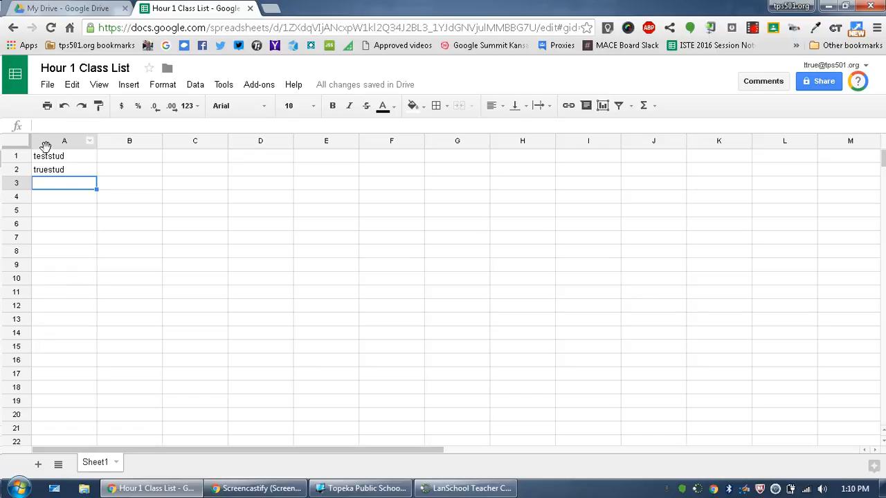
- Download the current sheet as comma-separated values, saving it to the Desktop as Hour 1 Class List - Sheet1 (1).csv
{"action": "left_click", "coordinate": [43, 87]}
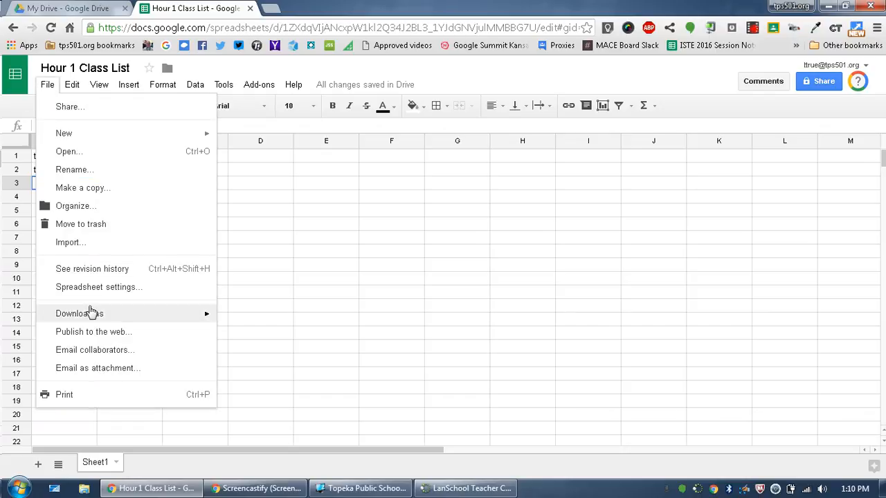
{"action": "mouse_move", "coordinate": [91, 314]}
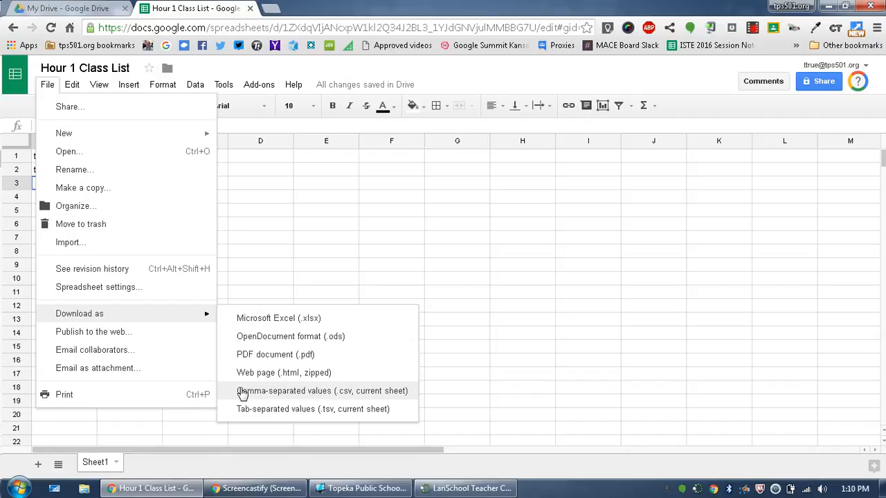
{"action": "left_click", "coordinate": [243, 391]}
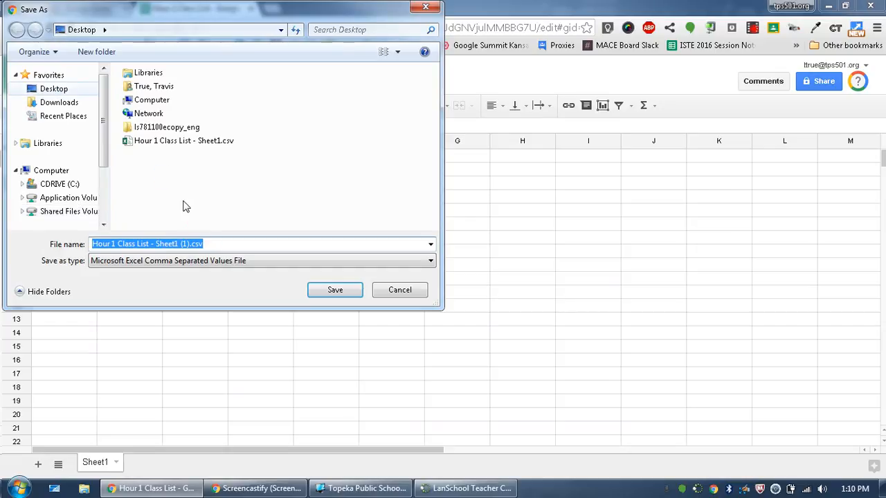
{"action": "left_click", "coordinate": [326, 294]}
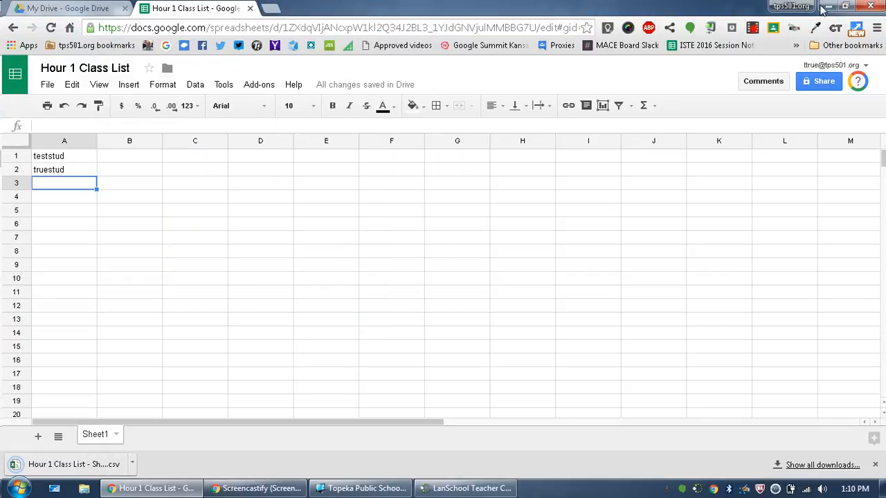
- Switch to LanSchool Teacher Console and import the students from Hour 1 Class List - Sheet1 (1).csv into a class list
{"action": "left_click", "coordinate": [827, 7]}
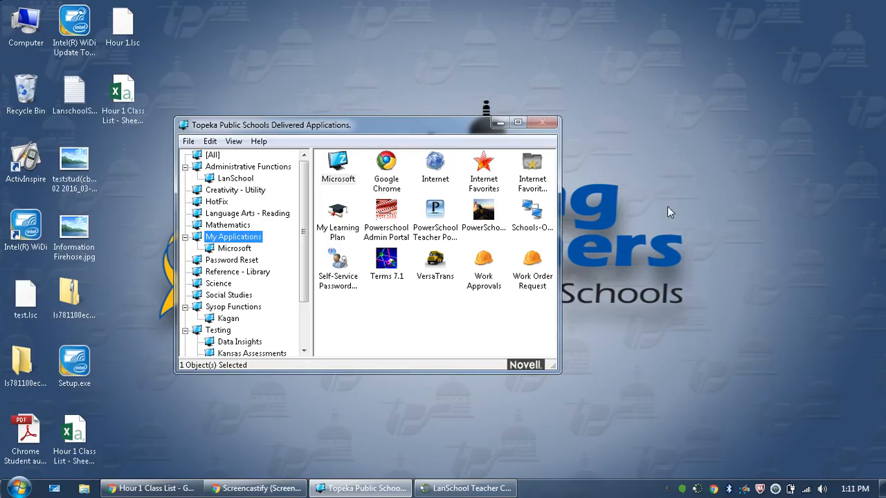
{"action": "left_click", "coordinate": [465, 488]}
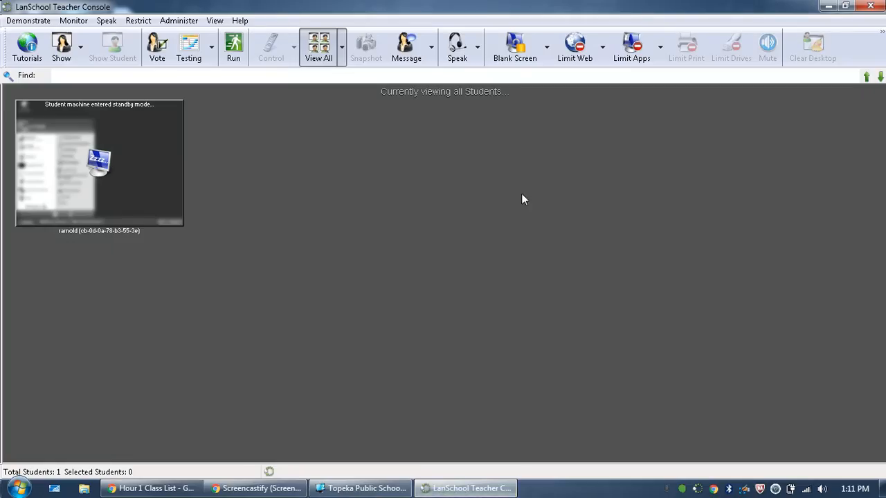
{"action": "left_click", "coordinate": [184, 22]}
{"action": "mouse_move", "coordinate": [190, 40]}
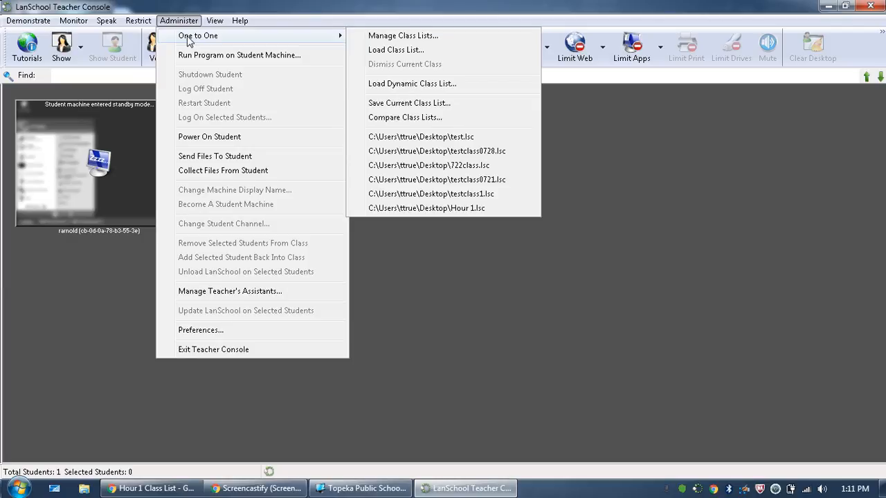
{"action": "left_click", "coordinate": [379, 38]}
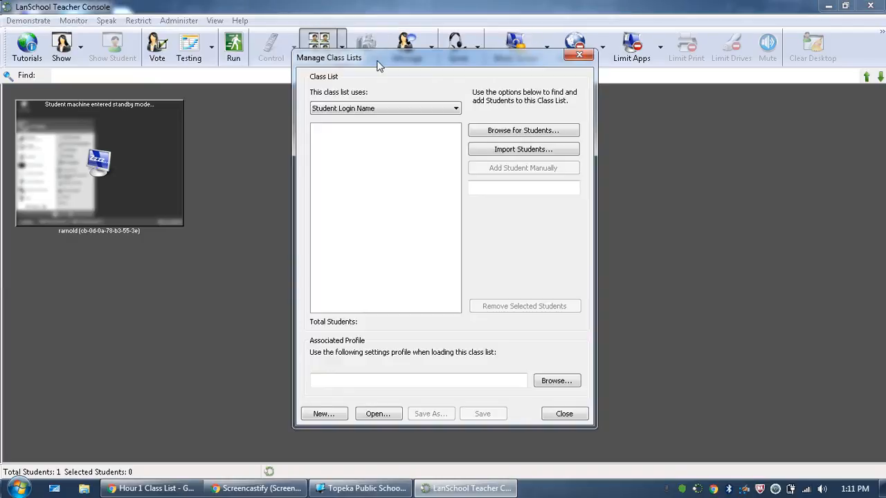
{"action": "left_click", "coordinate": [546, 151]}
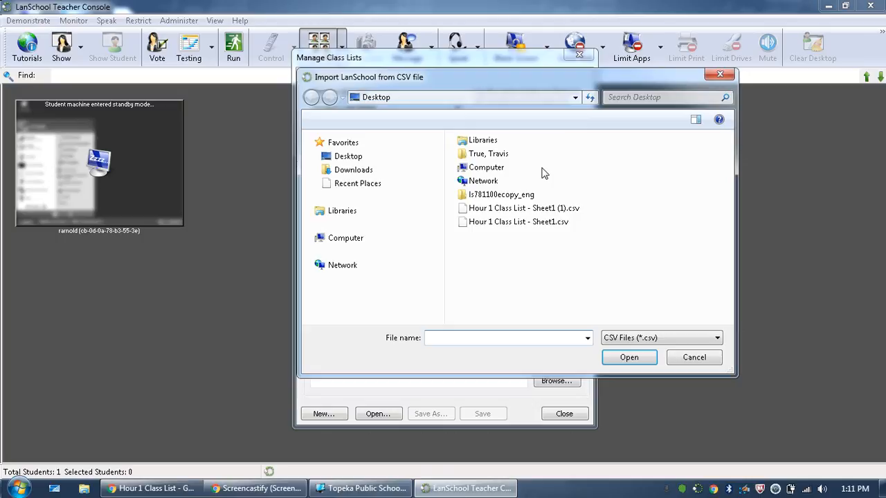
{"action": "left_click", "coordinate": [524, 208]}
{"action": "left_click", "coordinate": [629, 357]}
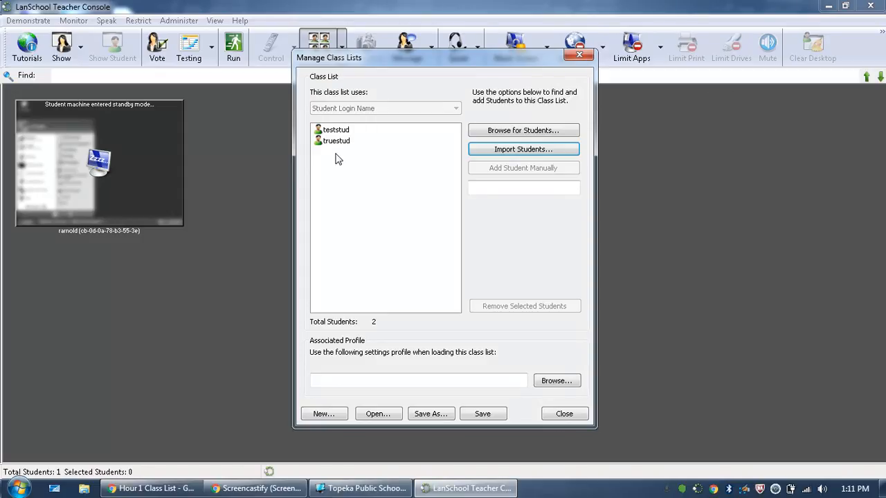
- Save the imported class list to the Desktop as First Hour and close the class list manager
{"action": "left_click", "coordinate": [482, 414]}
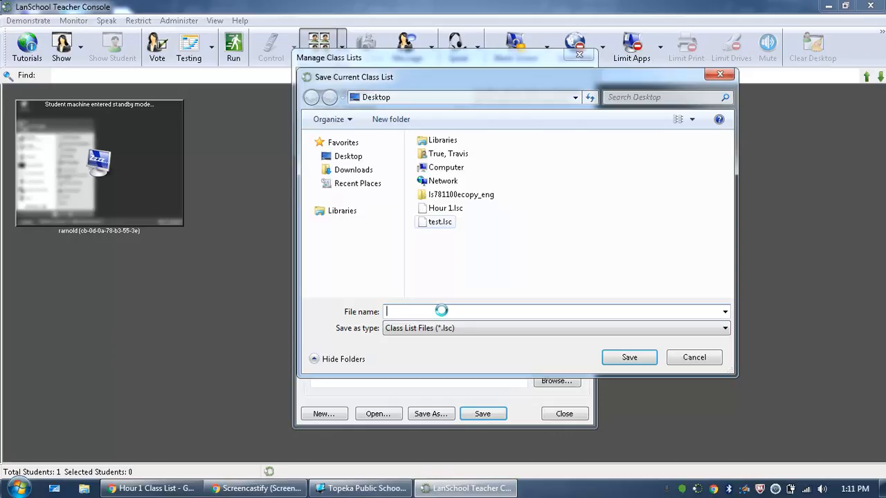
{"action": "type", "text": "H"}
{"action": "key", "text": "BackSpace"}
{"action": "type", "text": "F"}
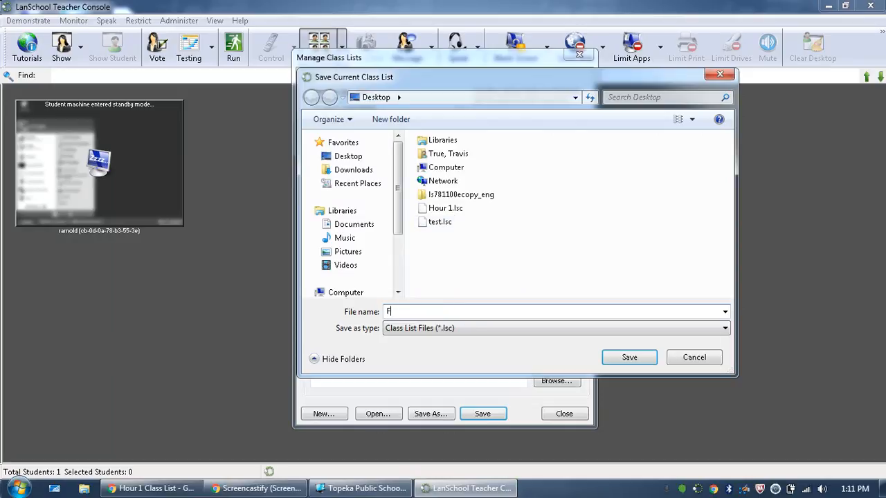
{"action": "type", "text": "irst Hour"}
{"action": "left_click", "coordinate": [636, 354]}
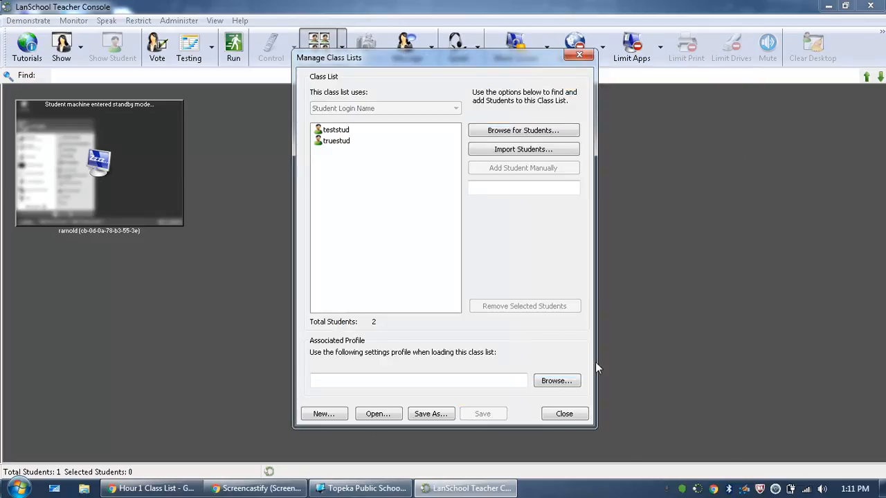
{"action": "left_click", "coordinate": [564, 413]}
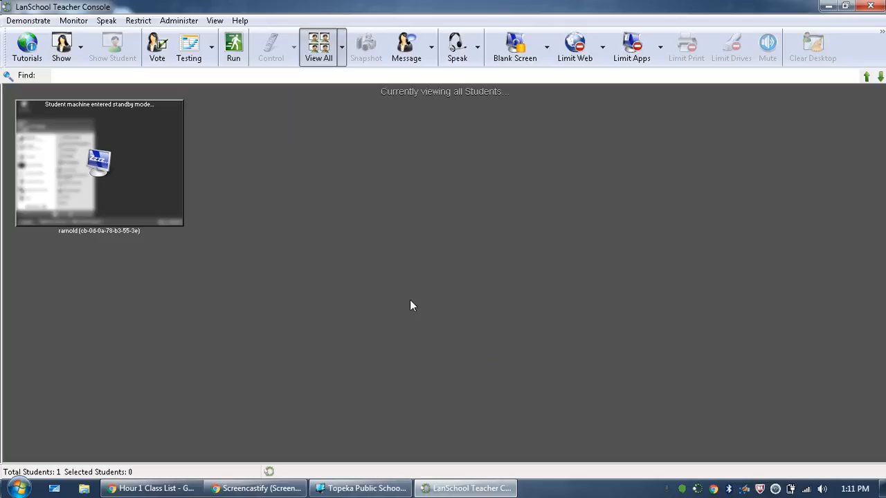
- Load the saved class list First Hour.lsc to monitor its students
{"action": "left_click", "coordinate": [181, 20]}
{"action": "mouse_move", "coordinate": [195, 36]}
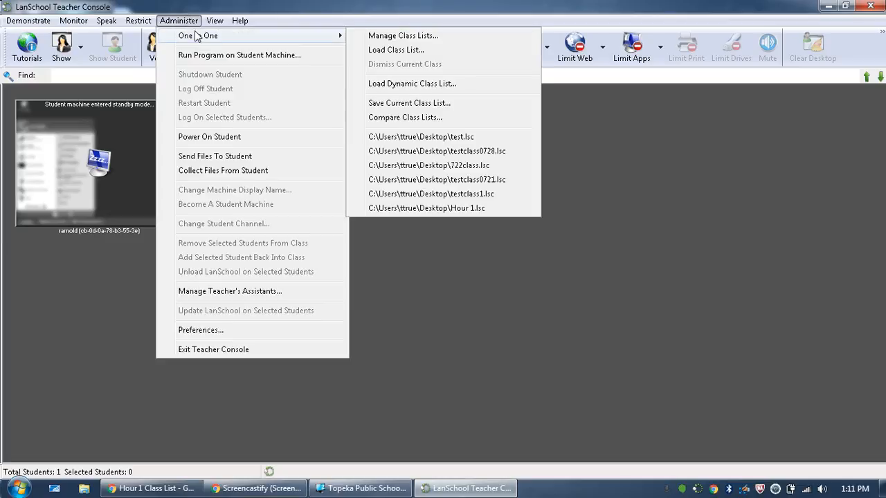
{"action": "left_click", "coordinate": [367, 54]}
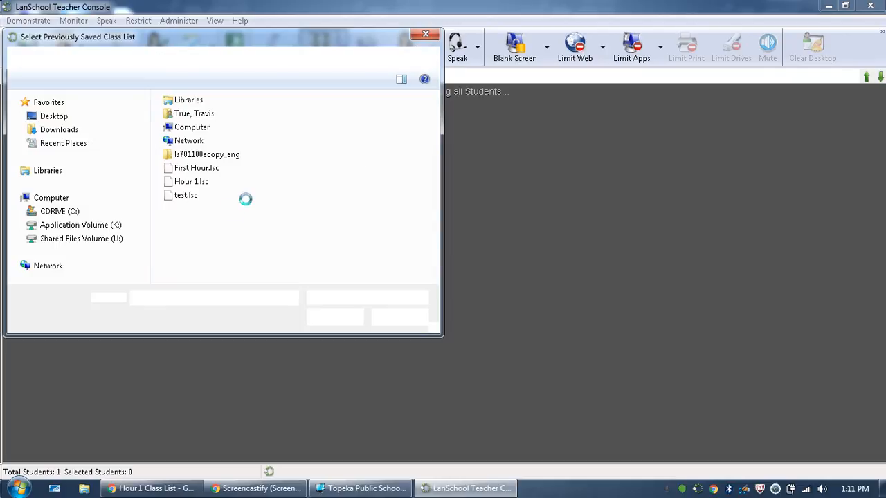
{"action": "left_click", "coordinate": [194, 171]}
{"action": "left_click", "coordinate": [324, 323]}
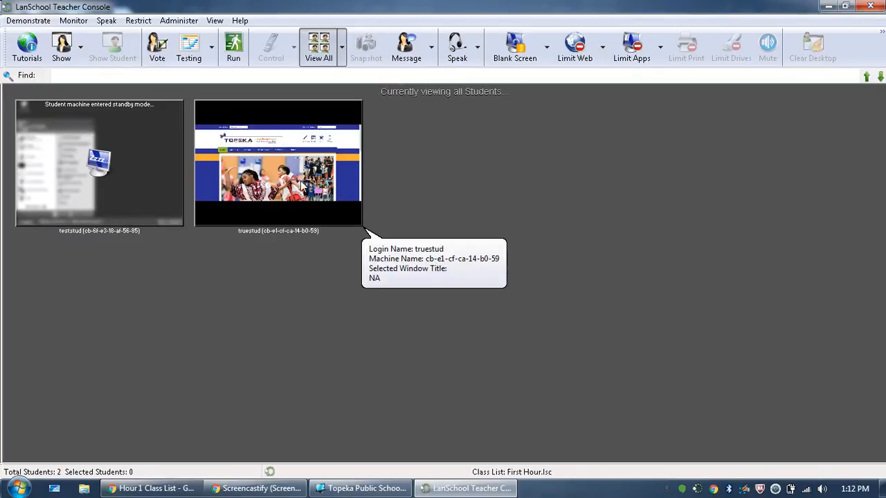
{"action": "mouse_move", "coordinate": [115, 215]}
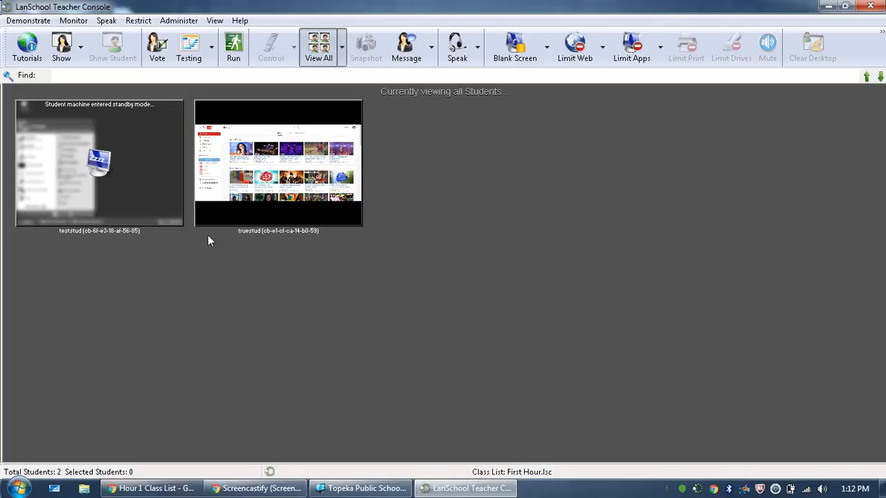
- Dismiss the currently loaded First Hour class
{"action": "left_click", "coordinate": [188, 23]}
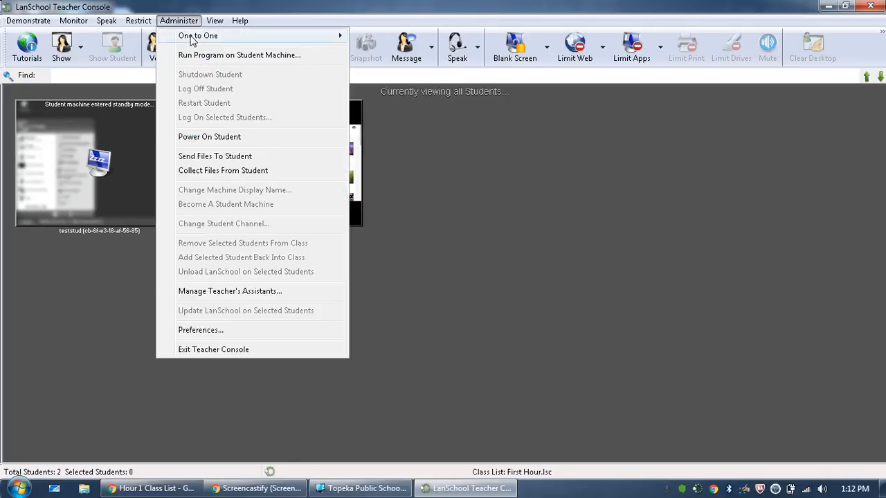
{"action": "mouse_move", "coordinate": [168, 38]}
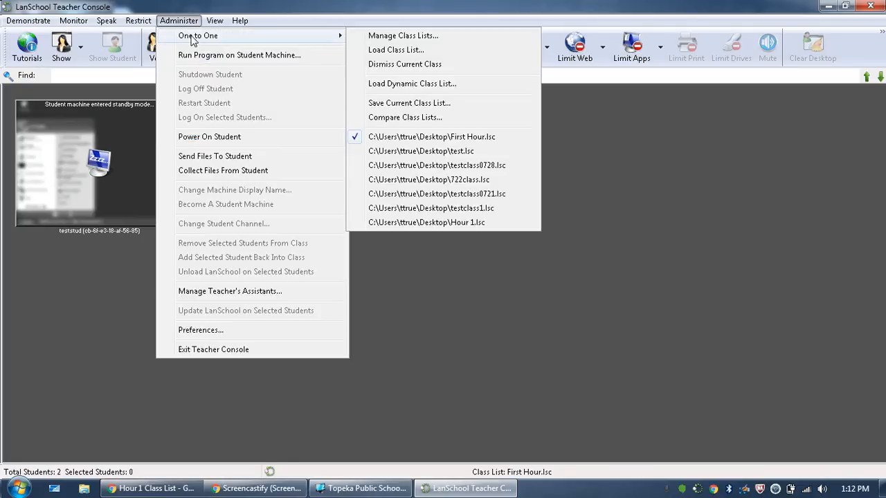
{"action": "left_click", "coordinate": [377, 64]}
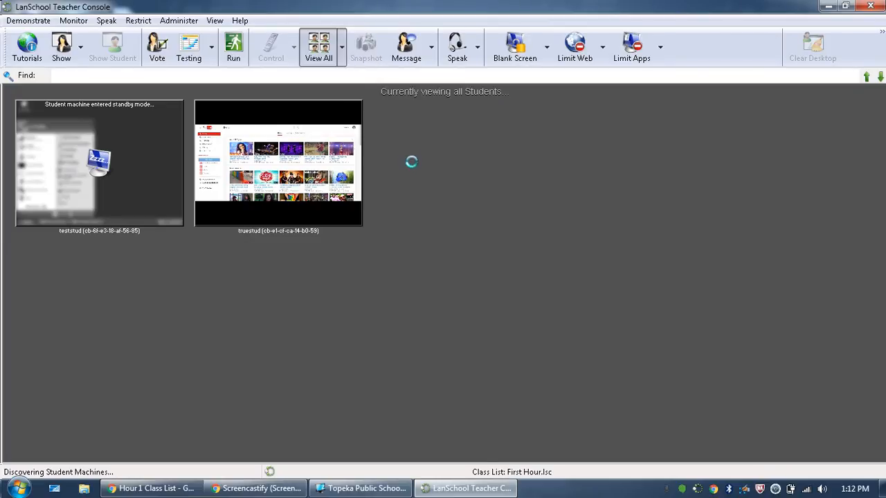
- Look through the saved class list files that the class list manager can open for editing, without opening any
{"action": "left_click", "coordinate": [190, 25]}
{"action": "mouse_move", "coordinate": [223, 40]}
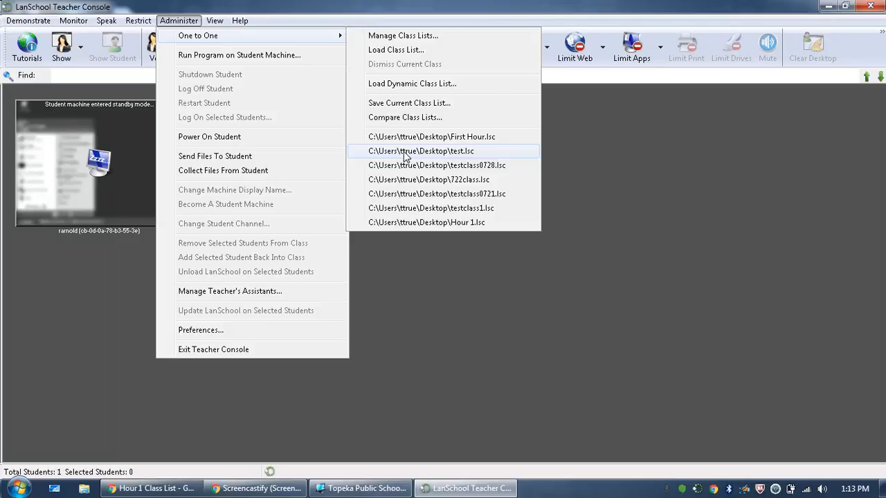
{"action": "left_click", "coordinate": [386, 38]}
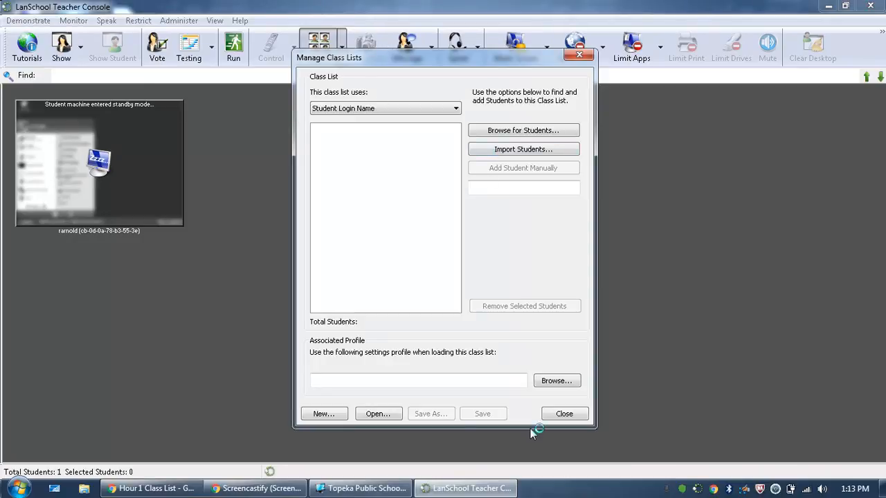
{"action": "left_click", "coordinate": [377, 415]}
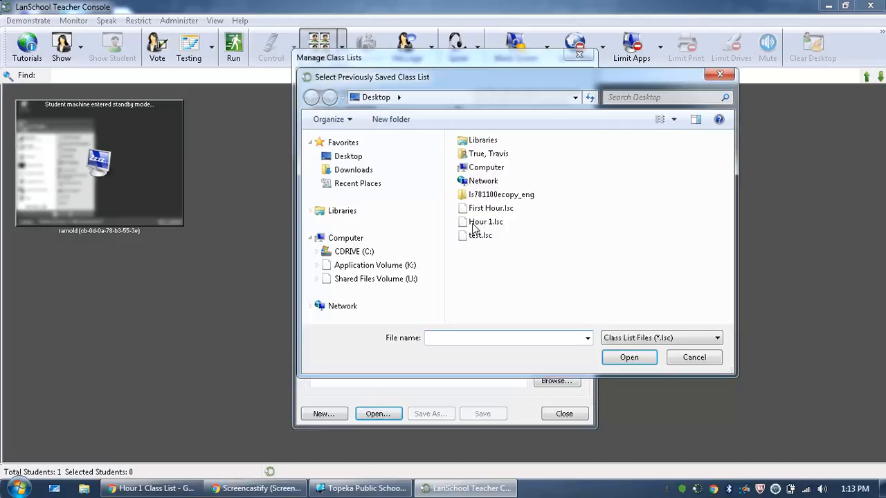
{"action": "left_click", "coordinate": [693, 358]}
{"action": "left_click", "coordinate": [561, 415]}
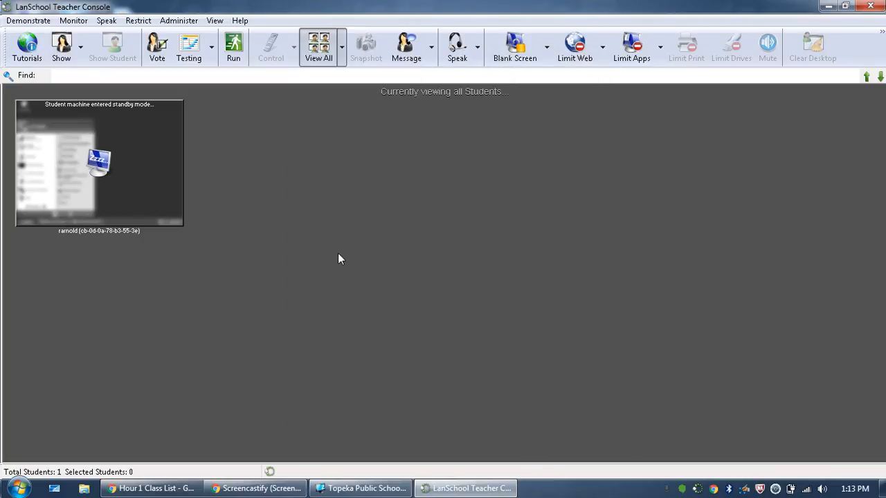
- Switch back to the Hour 1 Class List spreadsheet in Google Sheets
{"action": "left_click", "coordinate": [263, 489]}
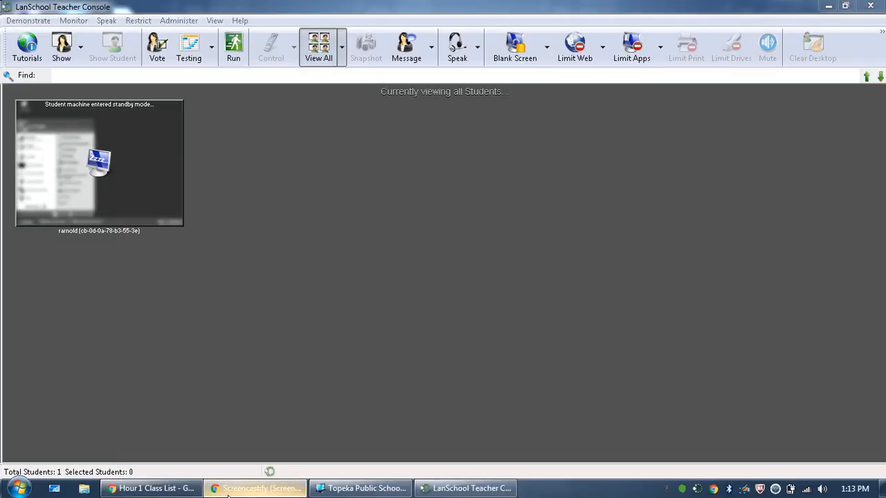
{"action": "left_click", "coordinate": [174, 491]}
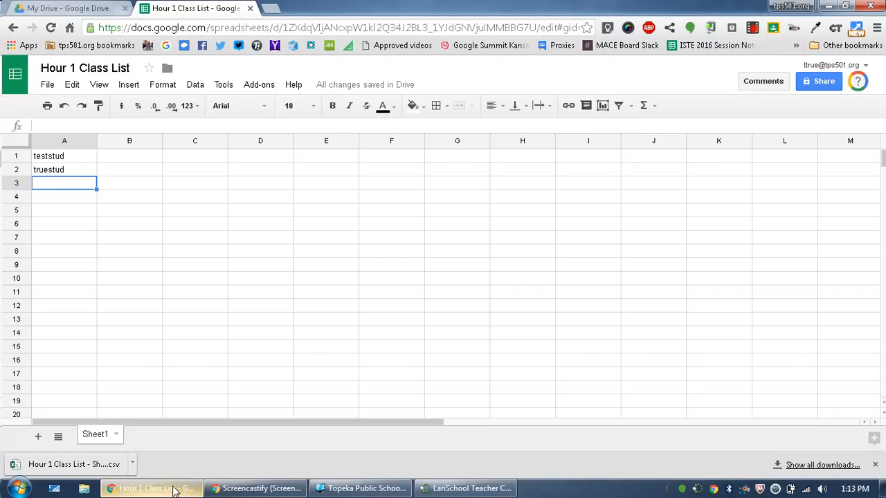